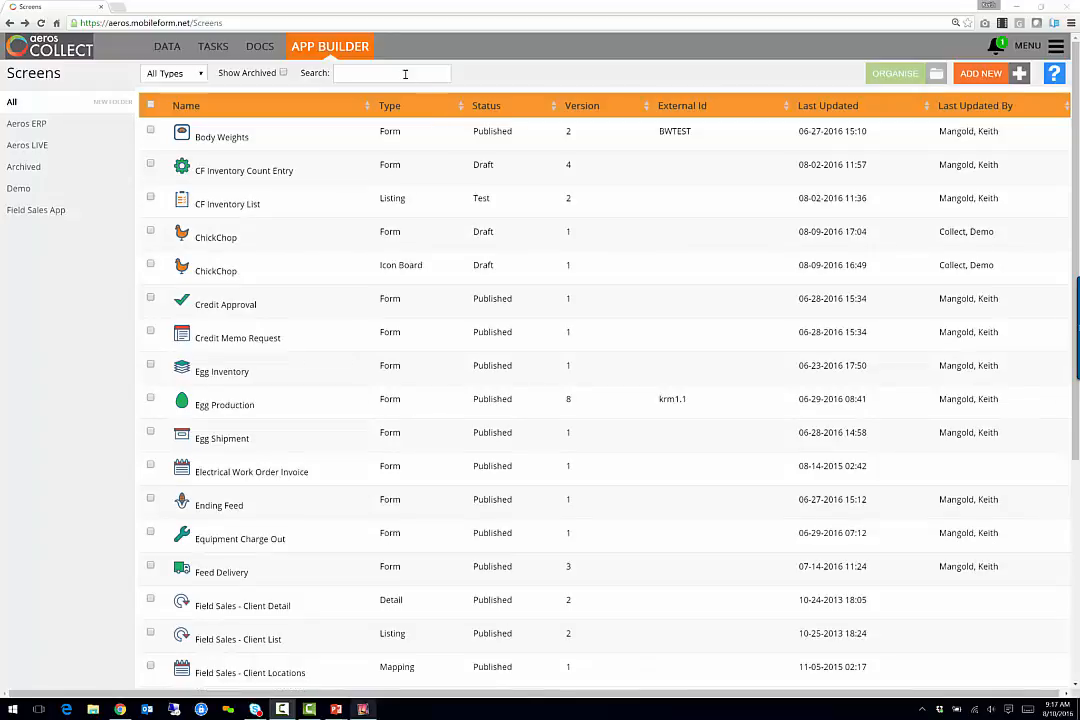
Search the screens for "po req" and open the PO Request form's design
click(405, 73)
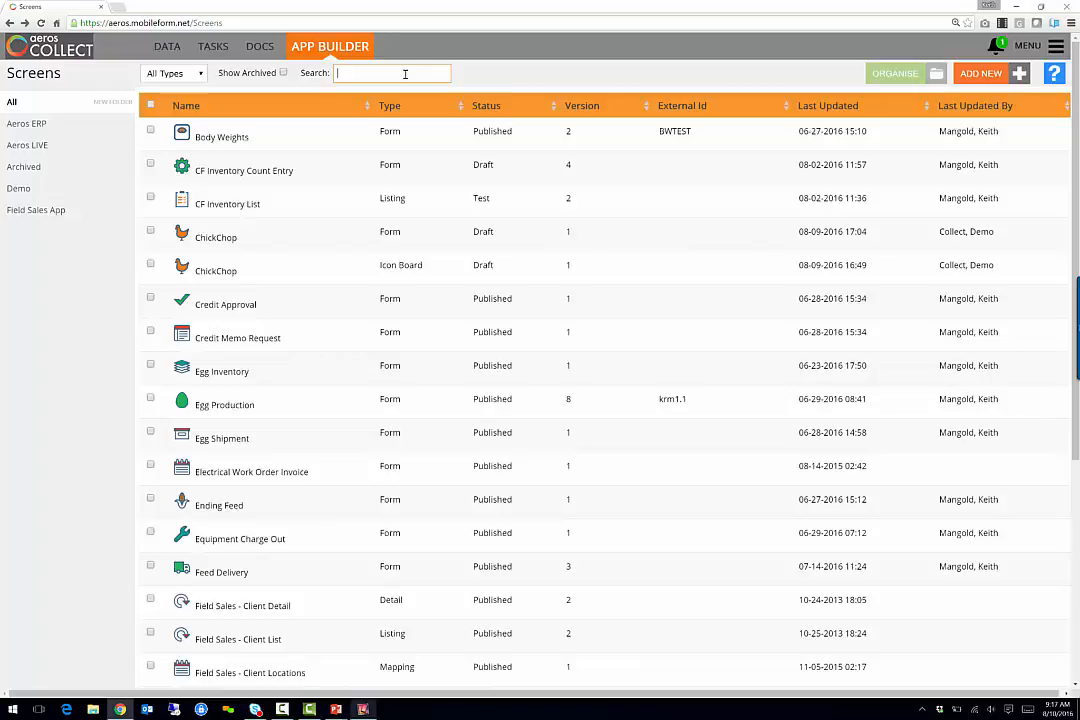
text(po red)
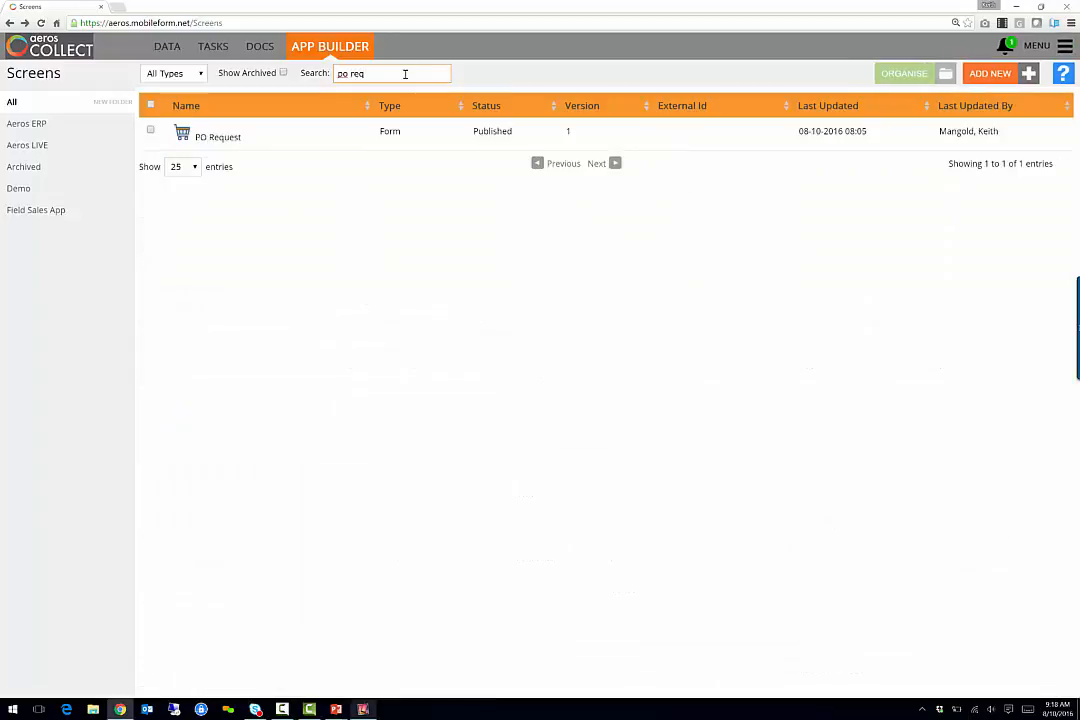
click(188, 151)
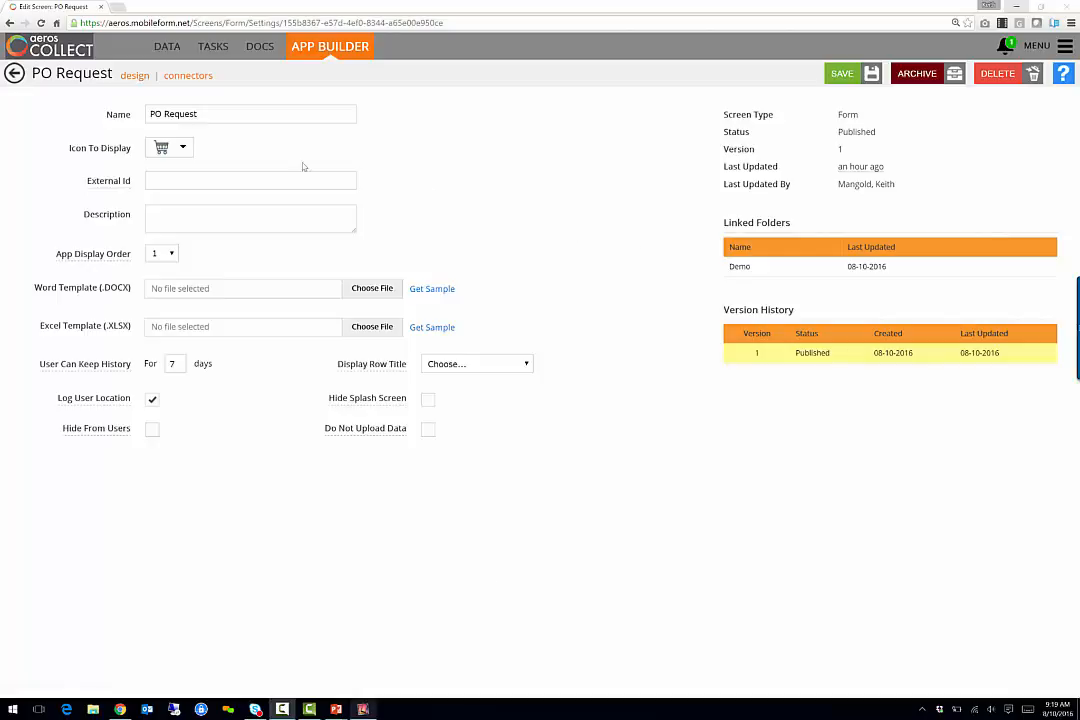
click(137, 80)
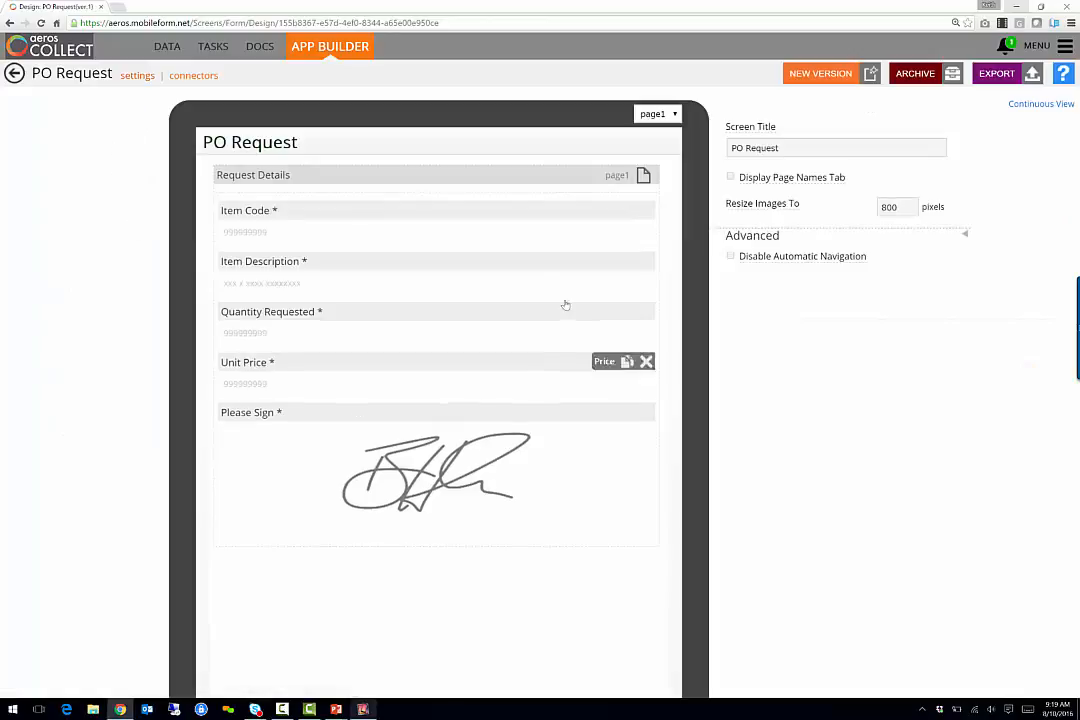
Examine the properties of the Item Description, Quantity Requested, Unit Price and Item Code fields
click(361, 272)
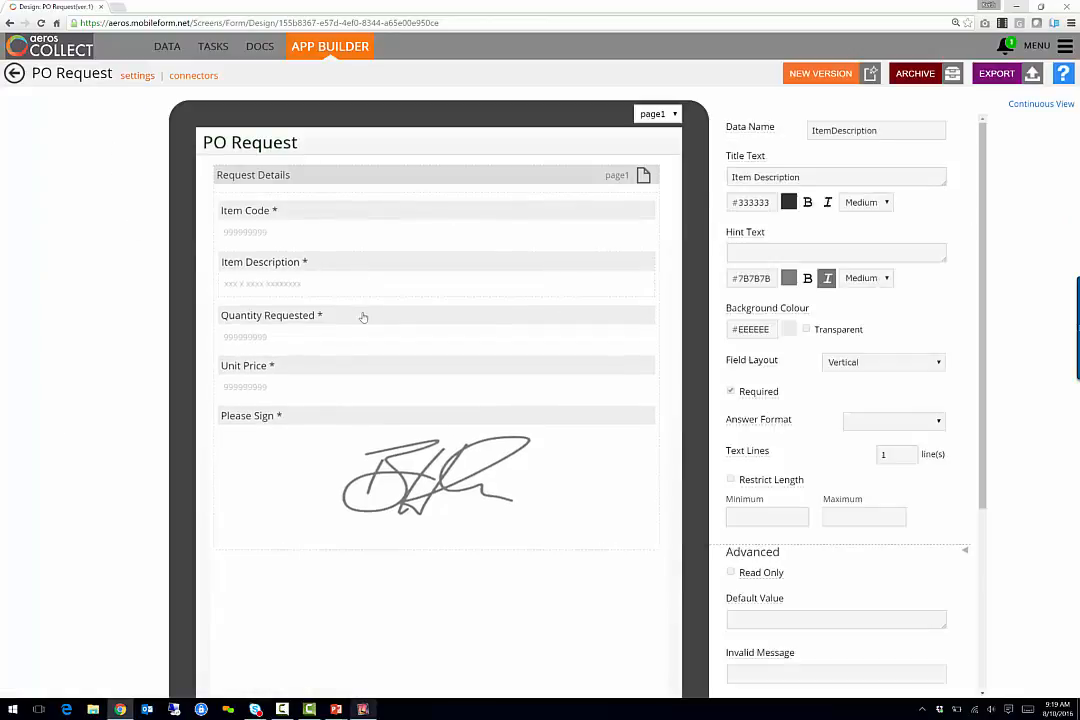
click(361, 316)
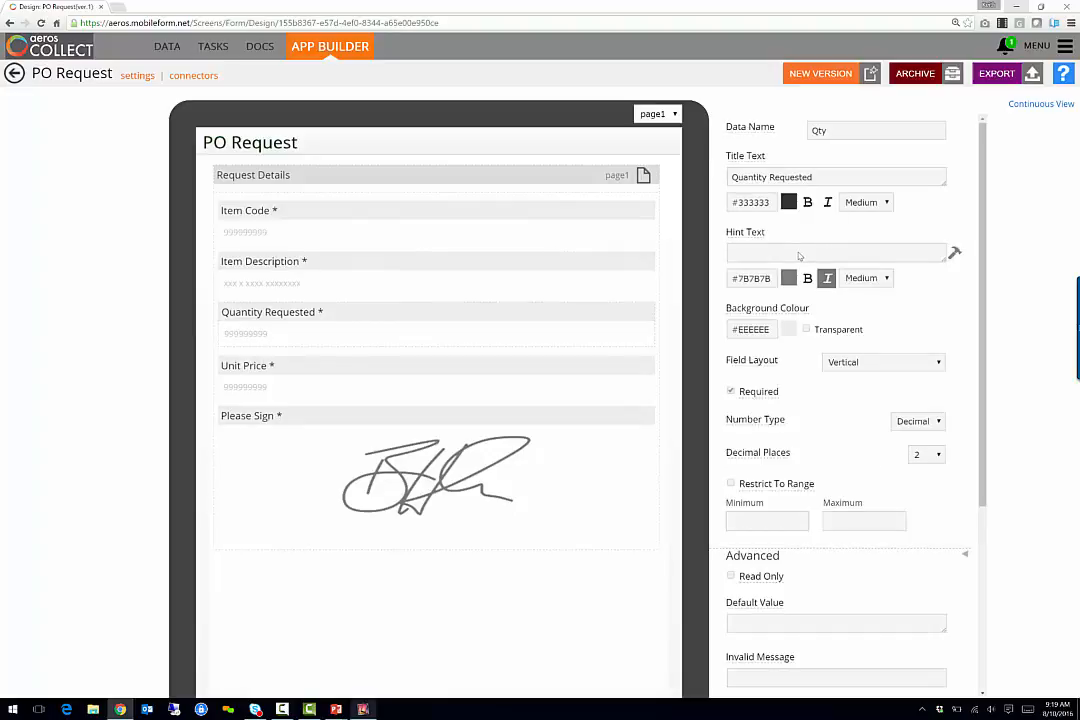
click(487, 370)
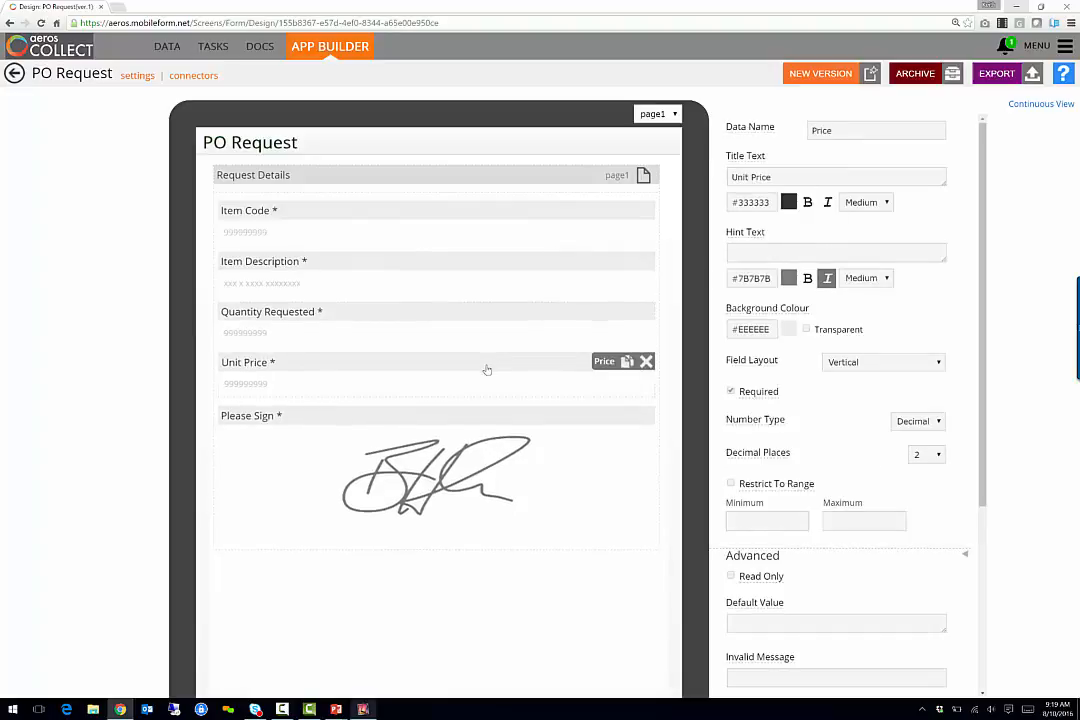
click(486, 220)
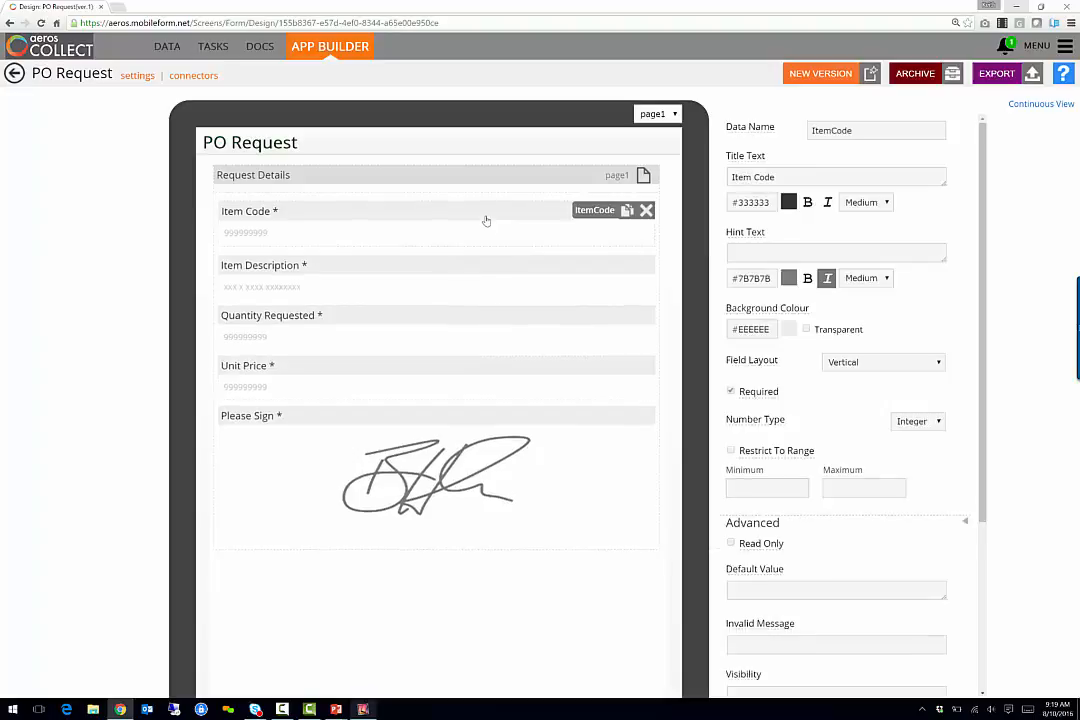
Create a new draft version of the PO Request form and check that the Unit Price and Item Description properties are editable
click(821, 75)
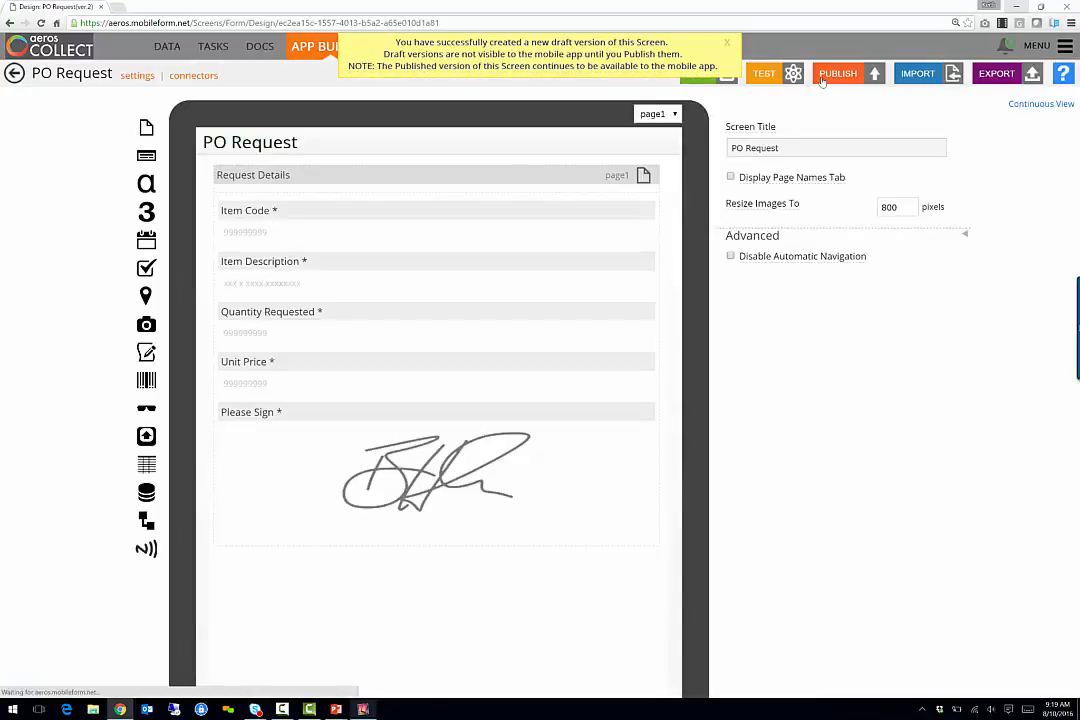
click(432, 419)
click(441, 360)
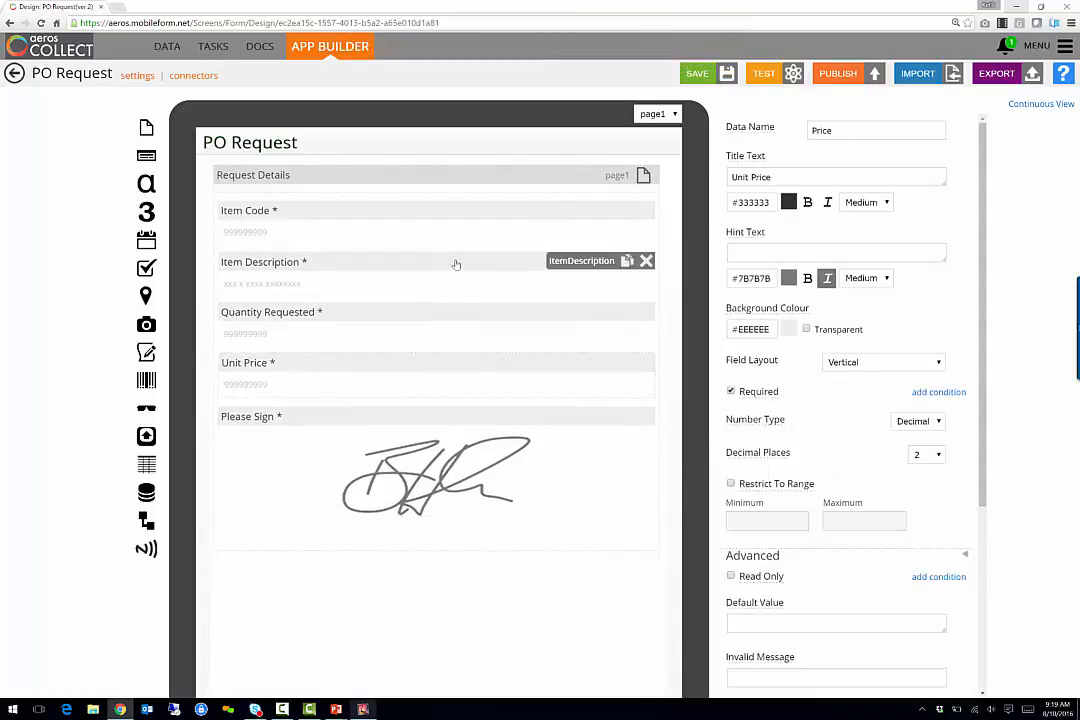
click(455, 264)
click(847, 177)
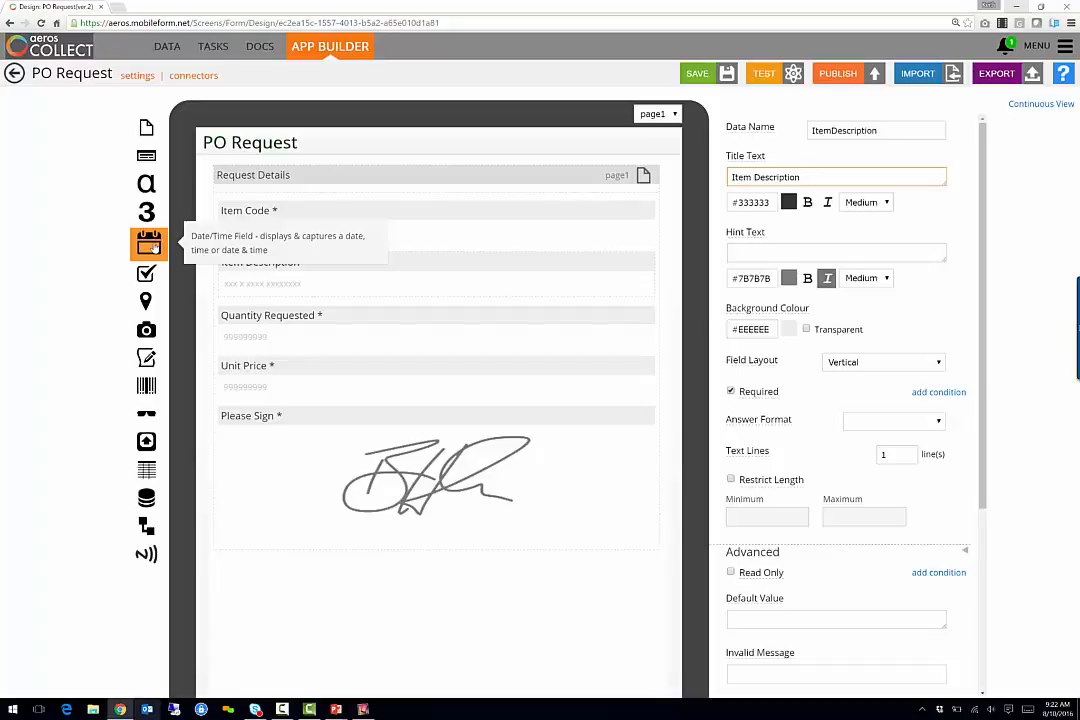
Add a date/time field to the form with the data name RequestedBy and the title "Requested By"
click(149, 244)
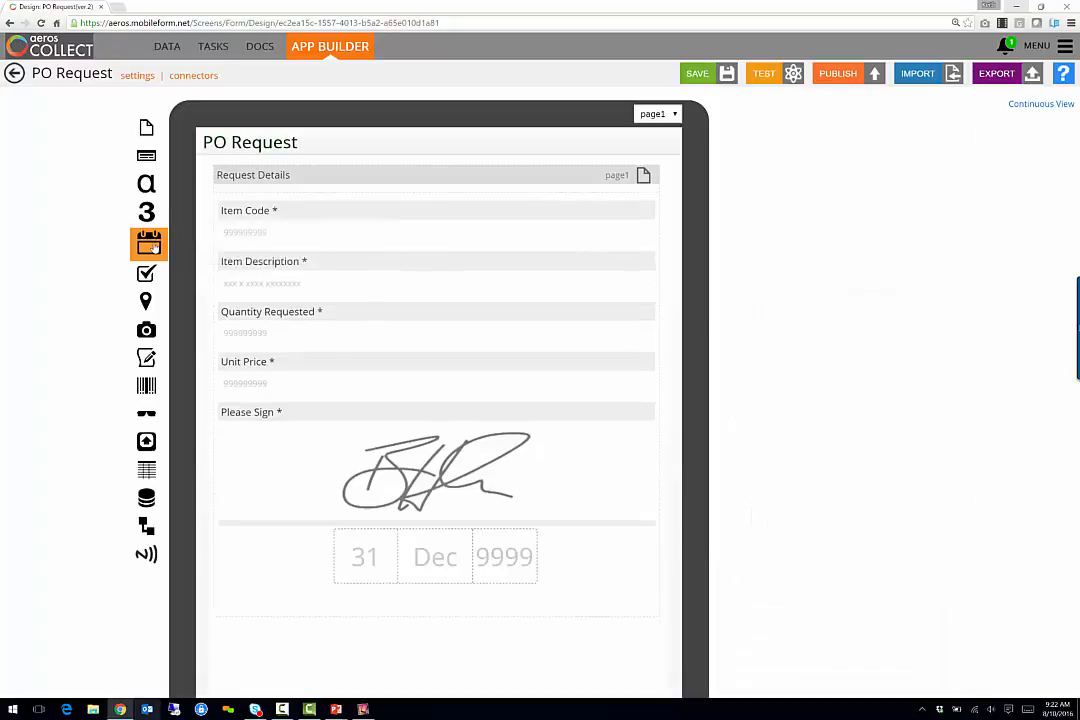
click(282, 538)
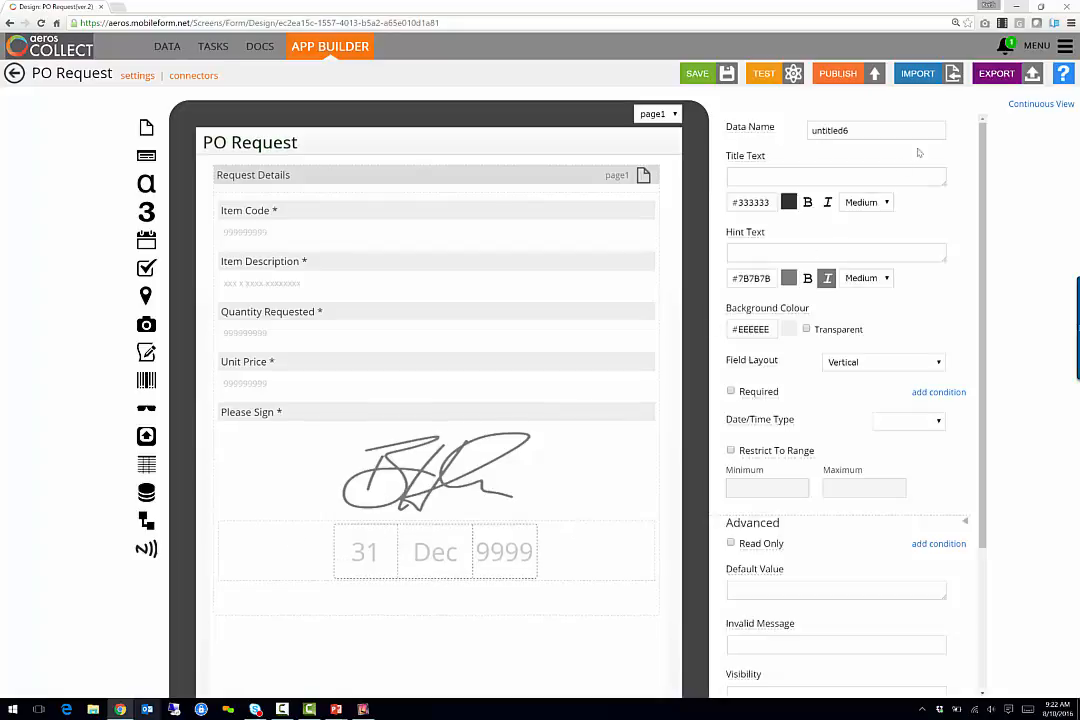
drag(889, 131, 764, 127)
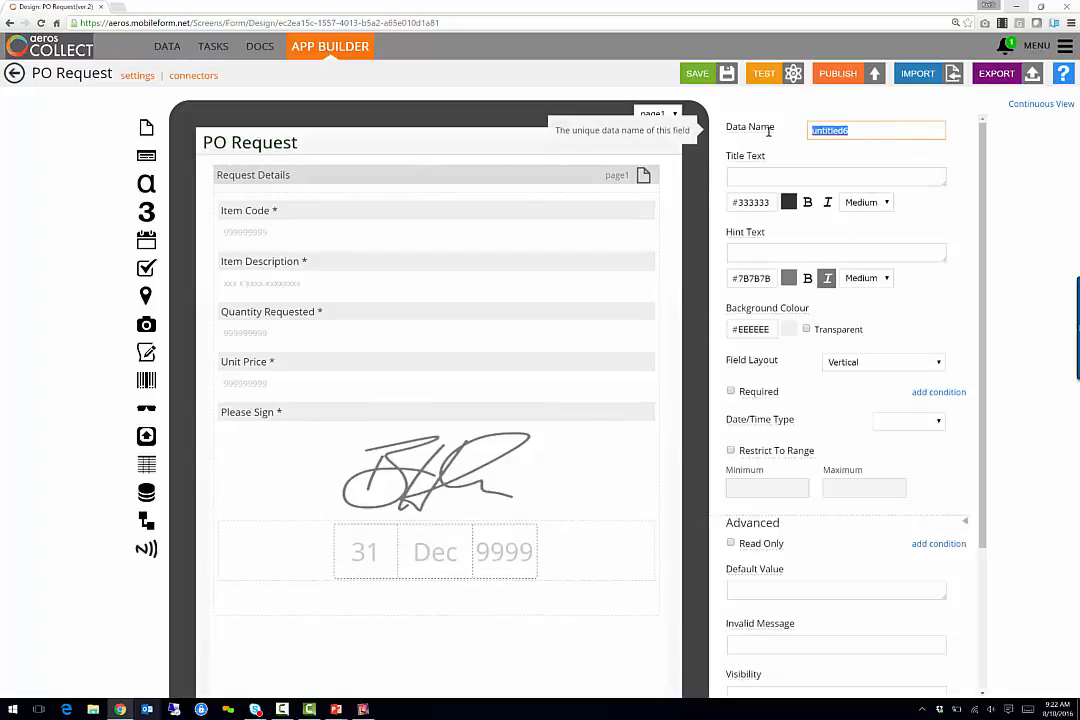
text(RequestedBy)
click(768, 172)
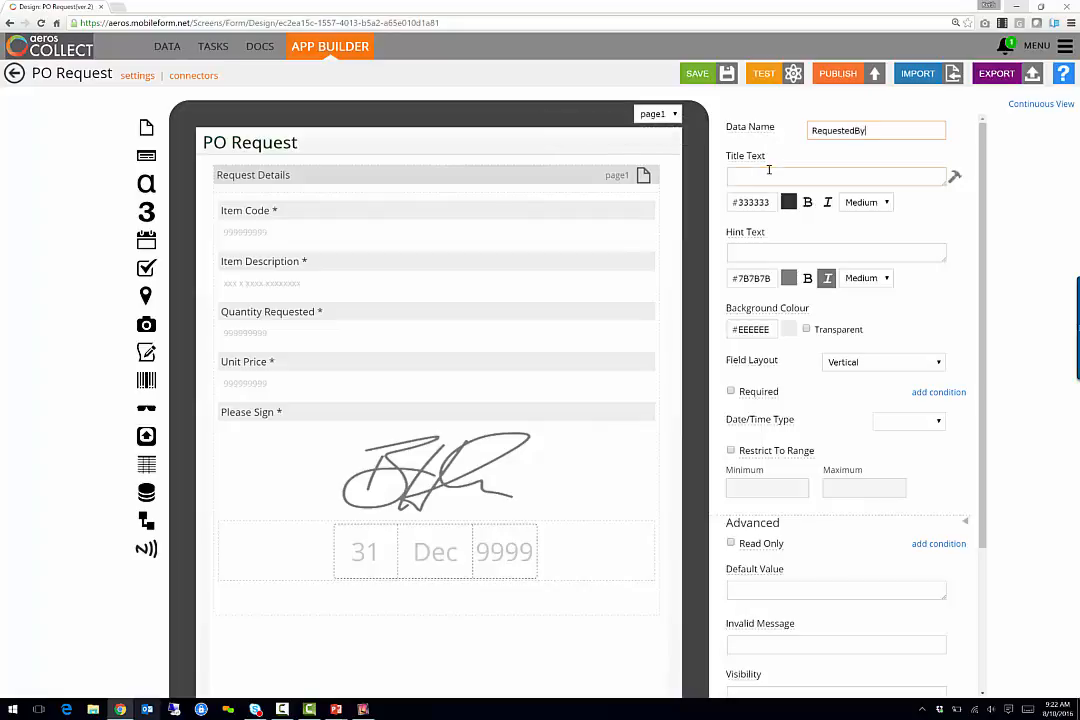
text(Reques)
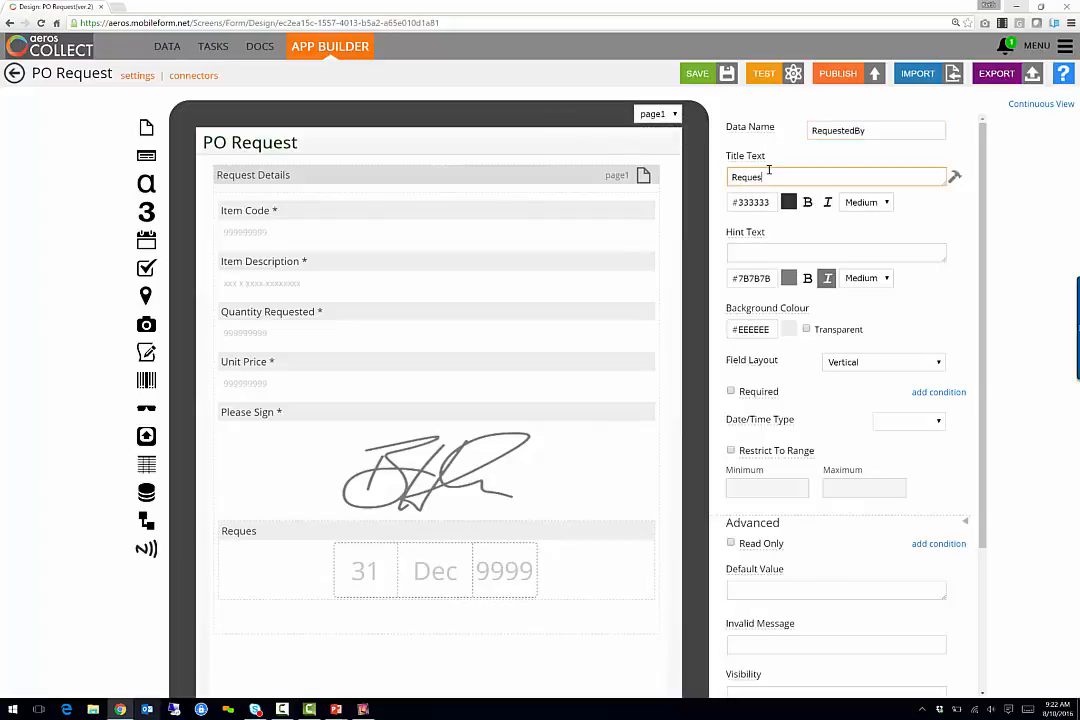
text(ted By)
Make the Requested By field required and Date Only, and place it above the Please Sign field
click(732, 391)
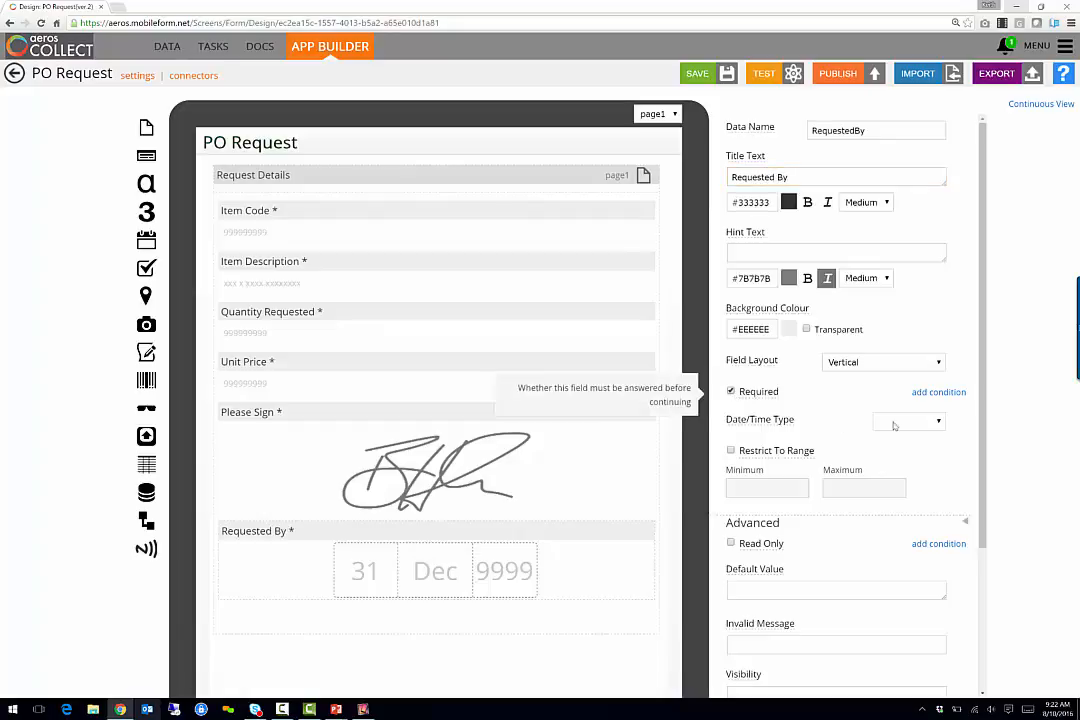
click(930, 423)
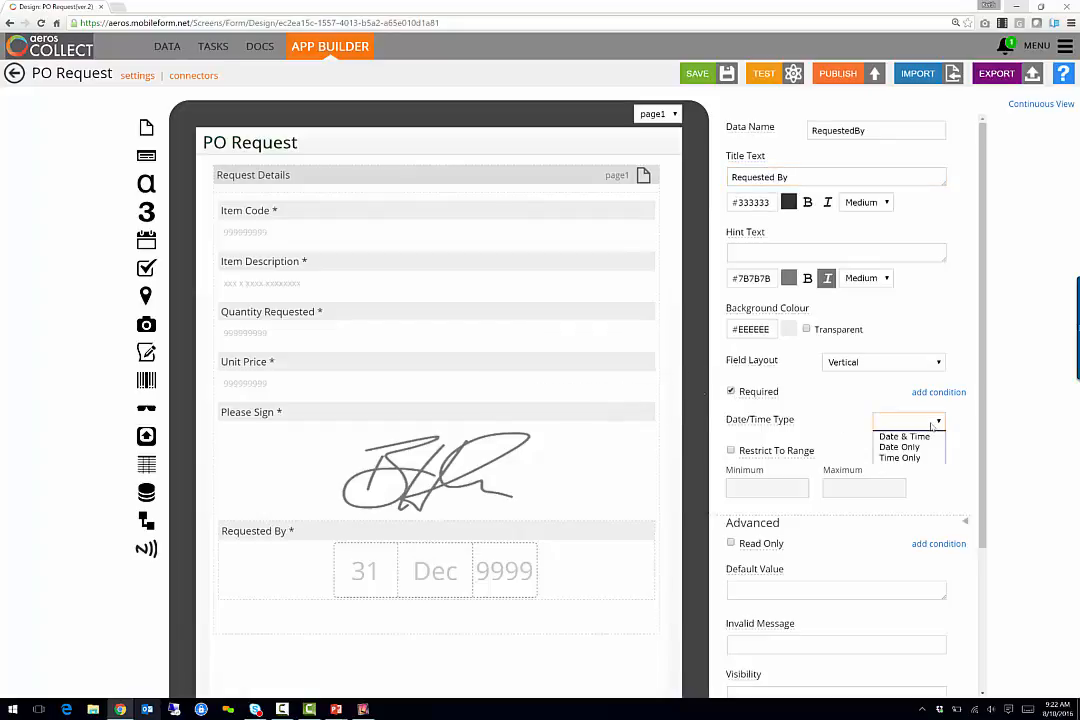
click(928, 447)
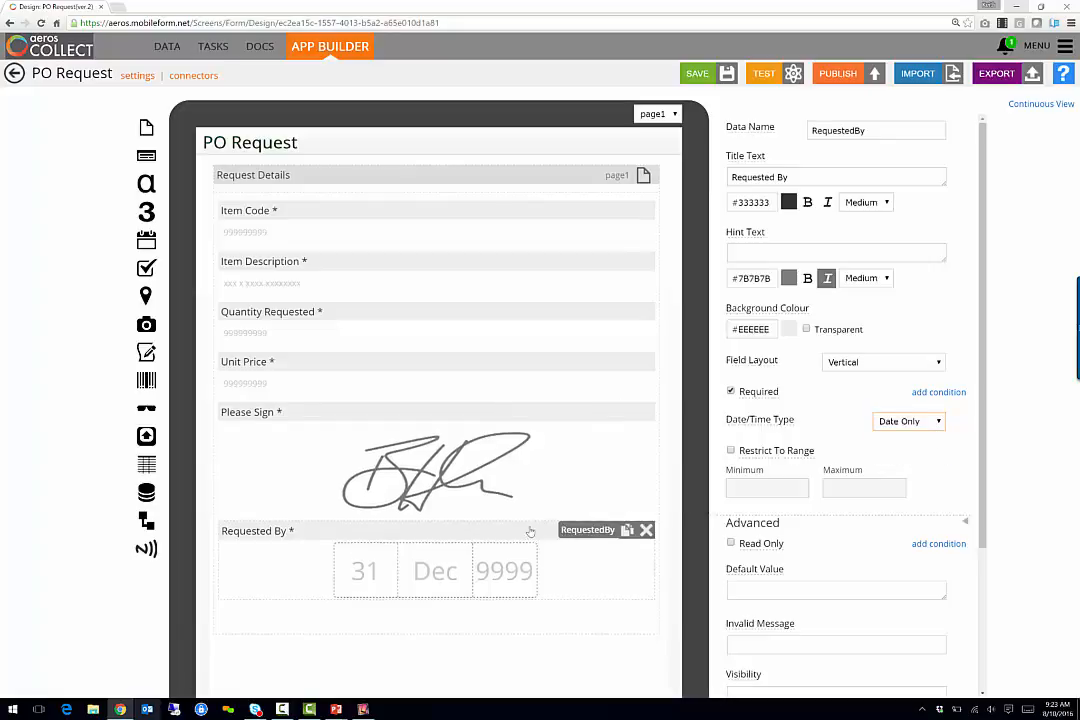
drag(531, 534, 531, 433)
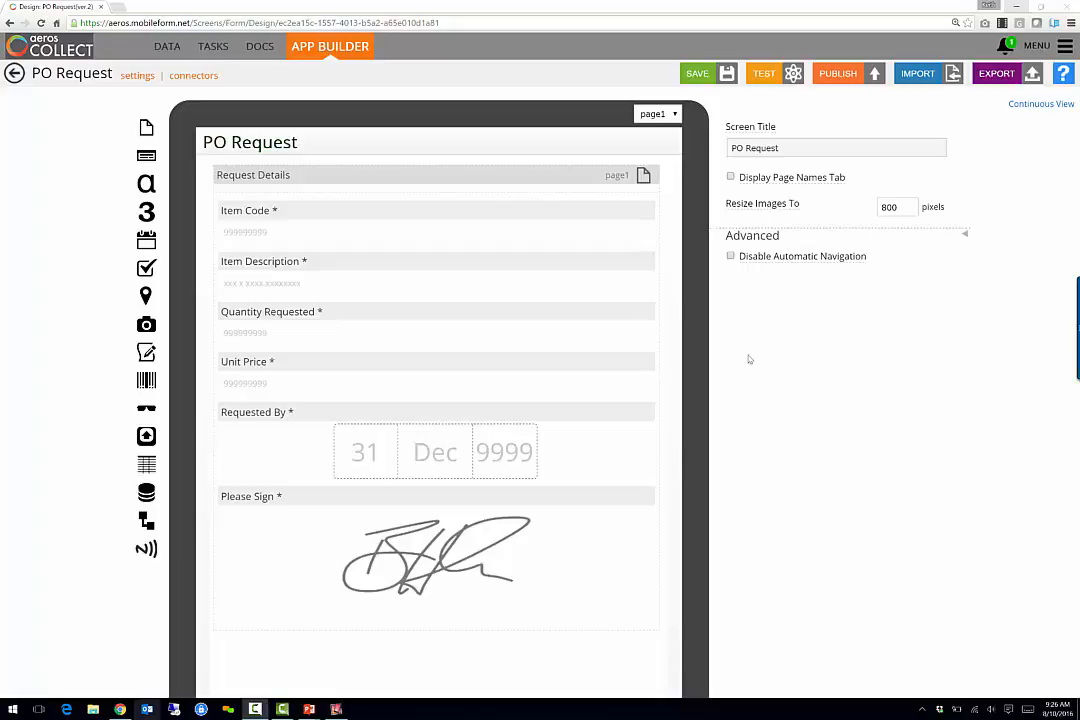
Add the demo account as a testing user and start the test of the draft PO Request form
click(769, 77)
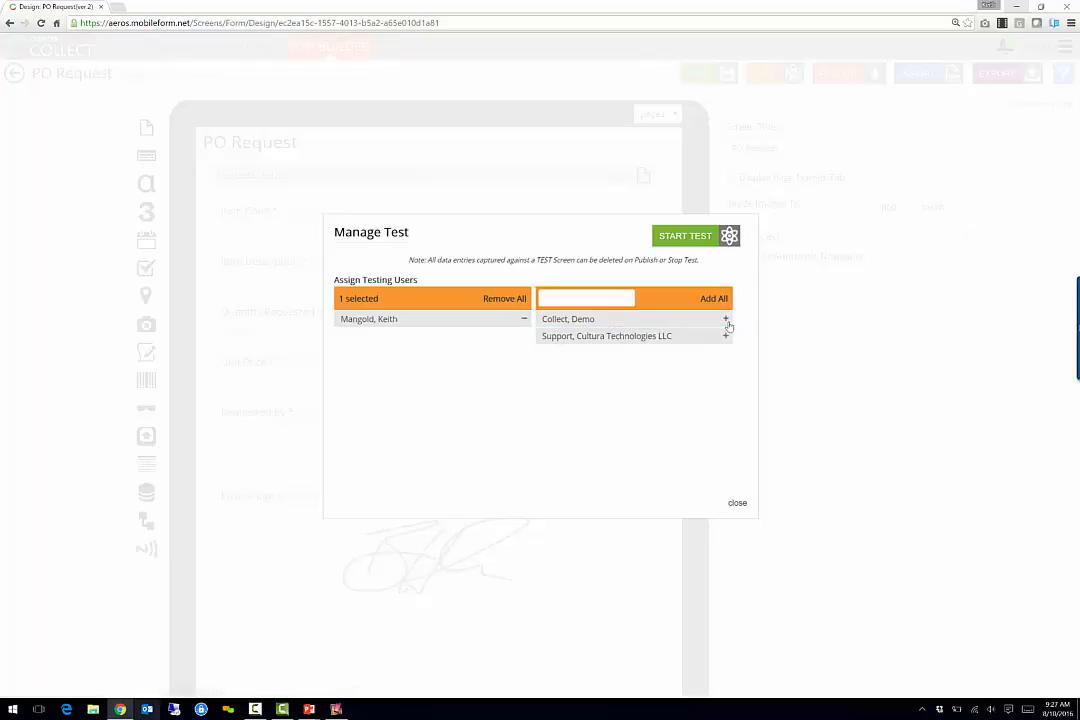
click(726, 320)
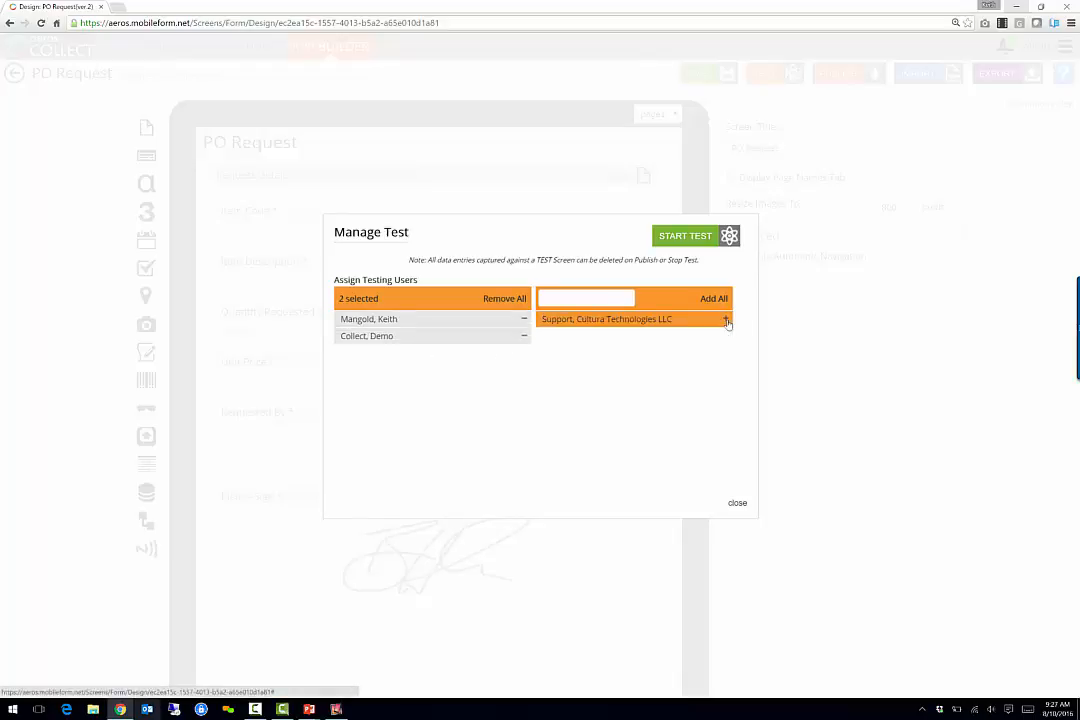
click(697, 244)
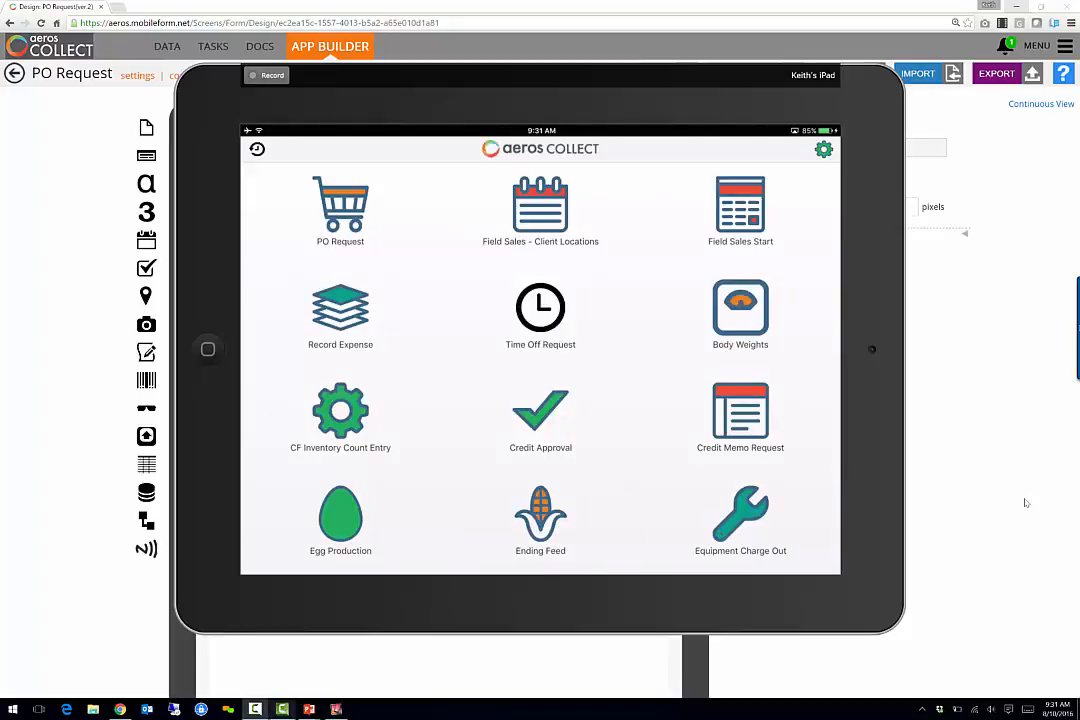
Return to the form designer and publish the new PO Request version without deleting the test entries
click(1025, 500)
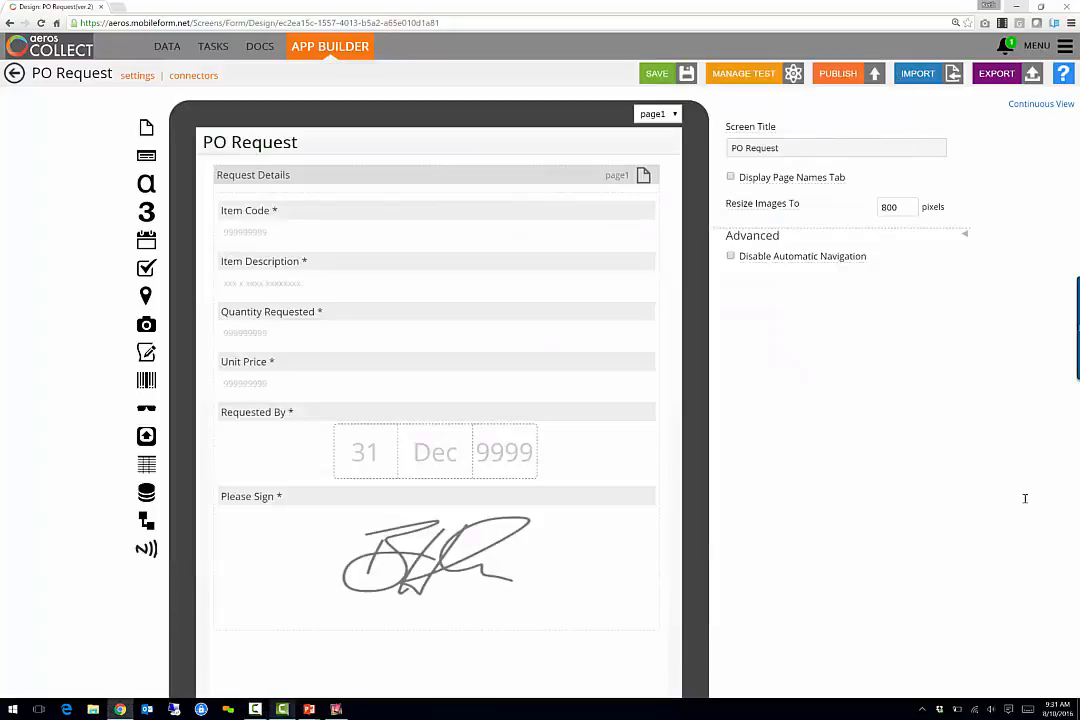
click(842, 76)
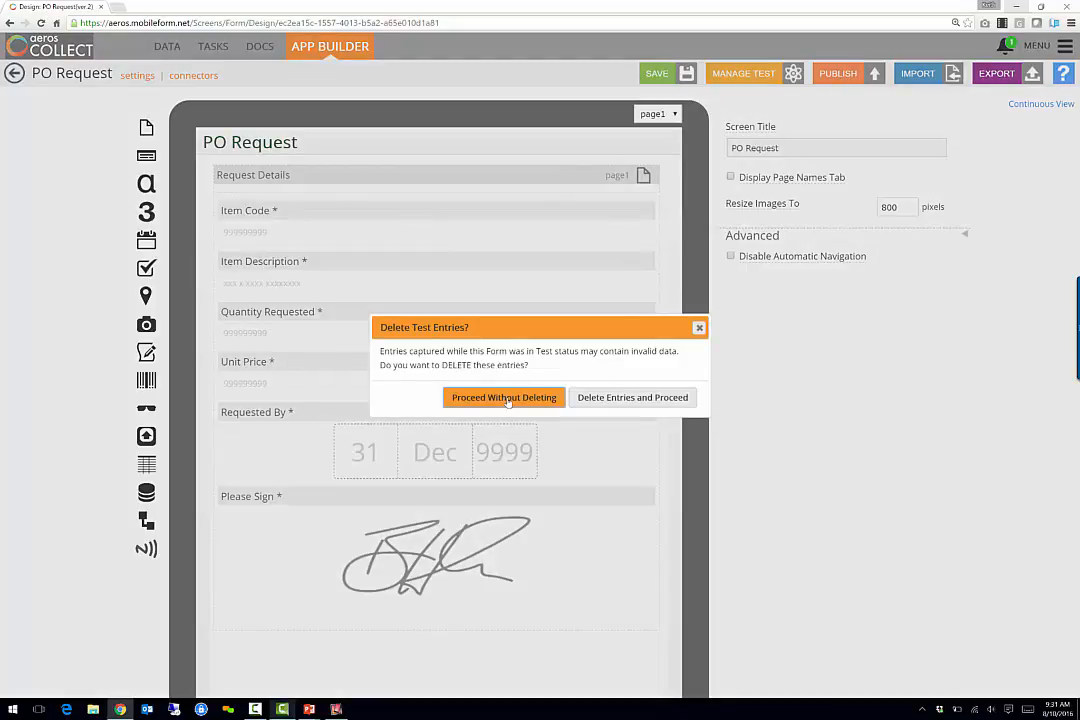
click(551, 399)
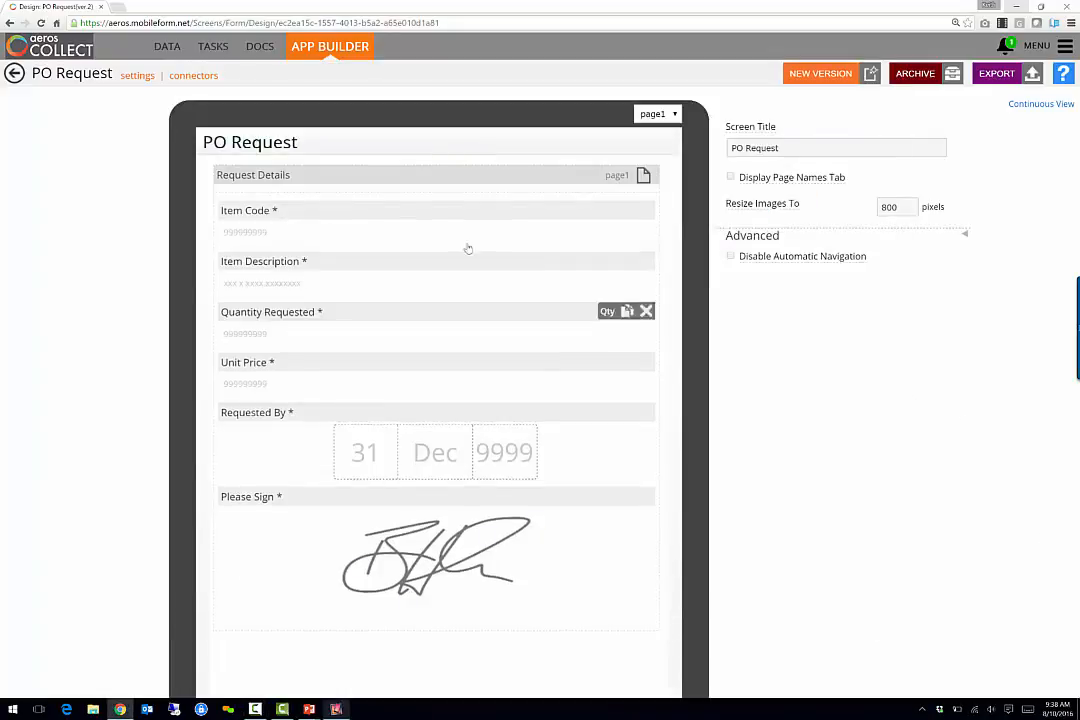
Open the collected data entries for the PO Request form
click(168, 47)
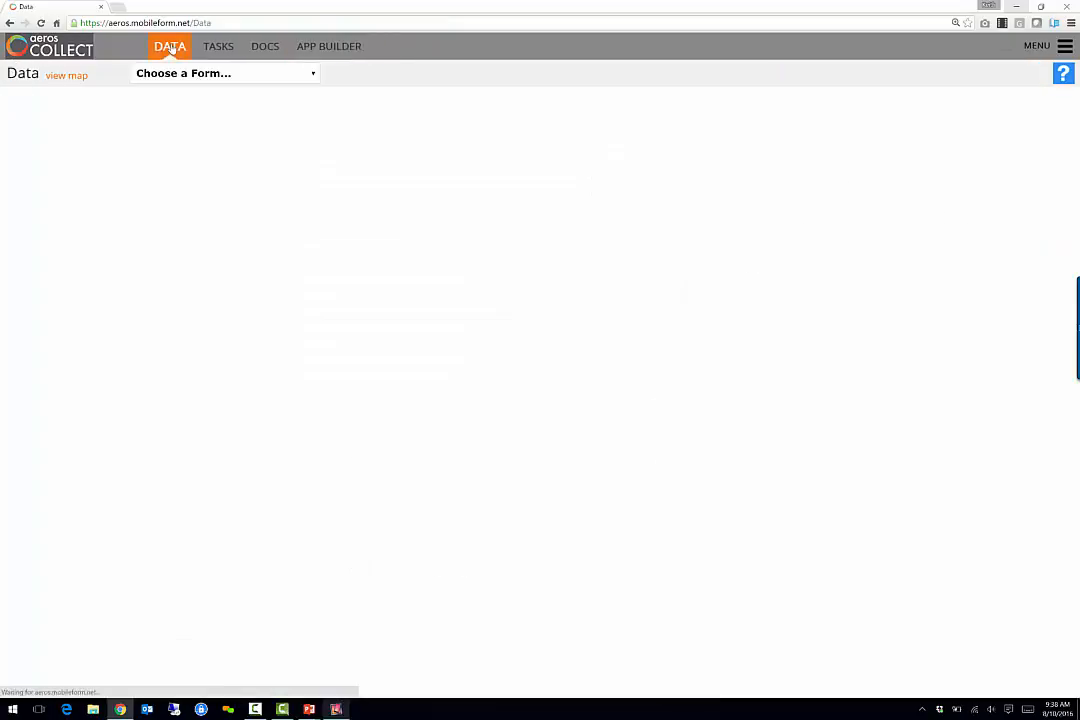
click(316, 74)
scroll(250, 250, down, 3)
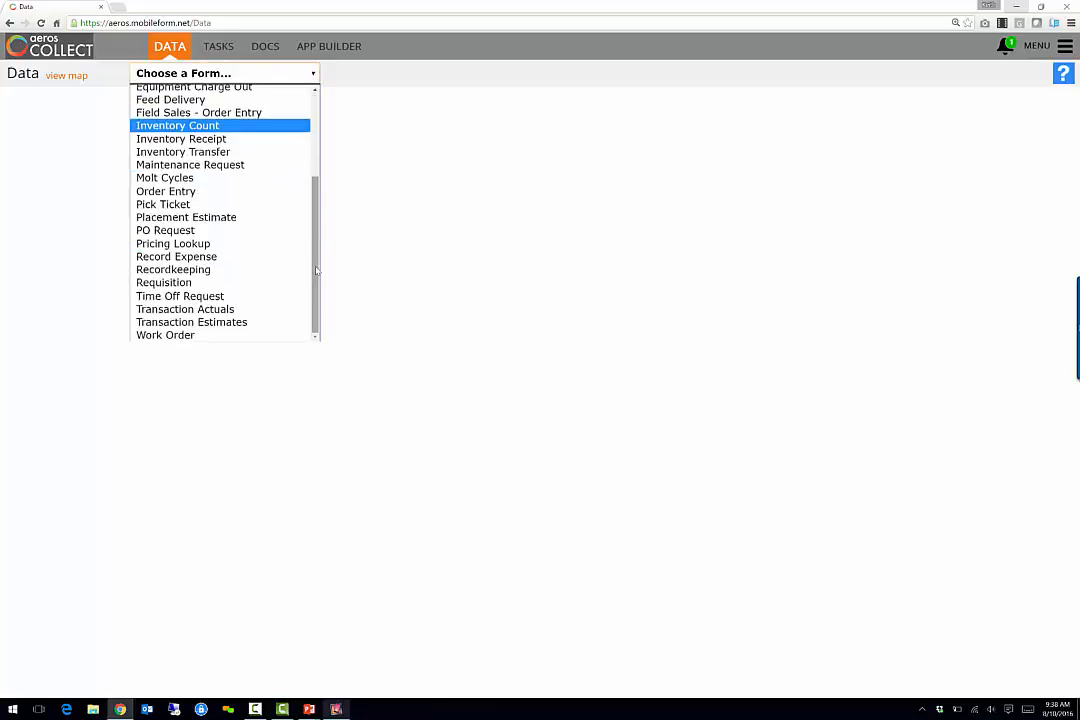
click(248, 235)
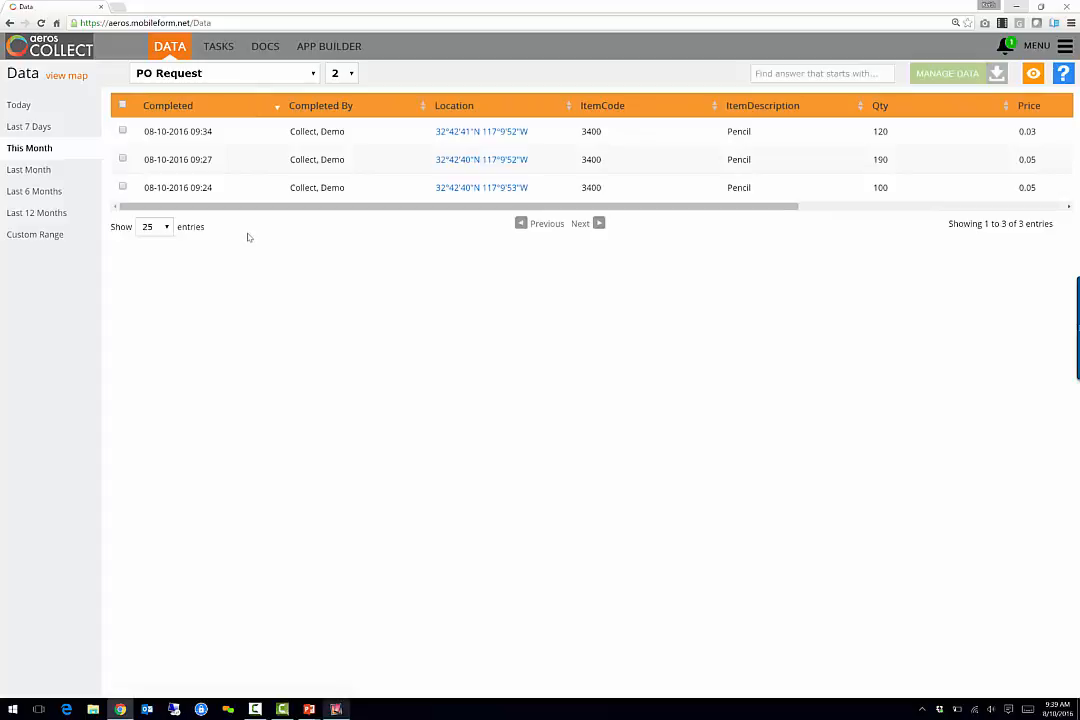
Check the available form versions and examine the remaining data columns, including RequestedBy and Sig
click(351, 74)
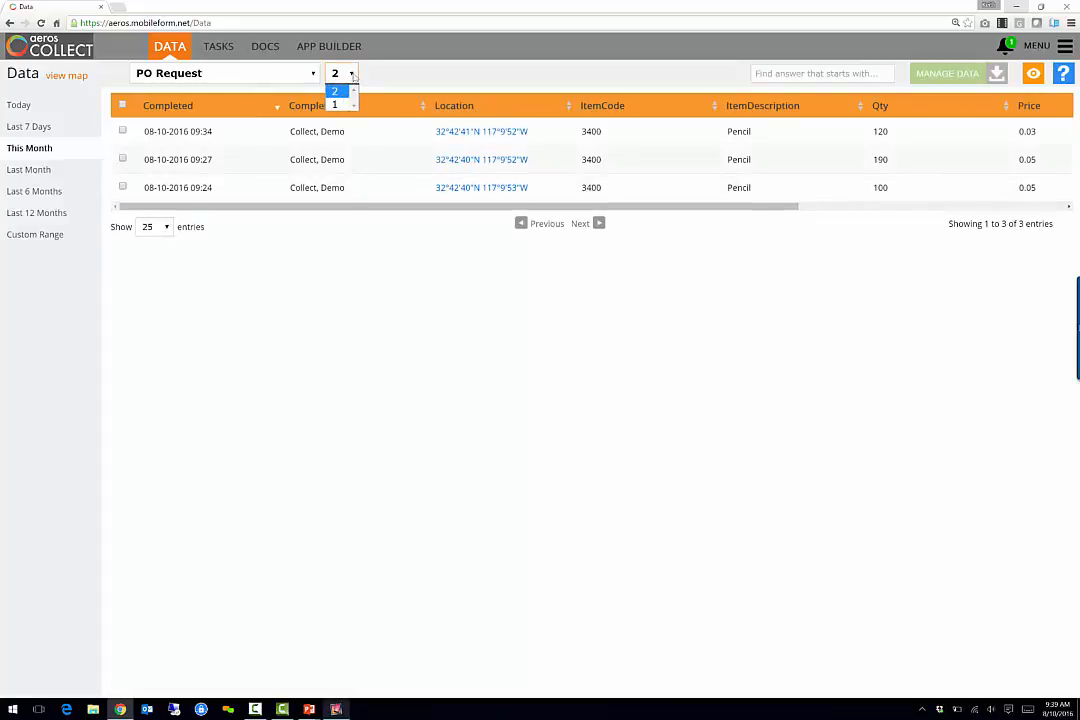
click(352, 75)
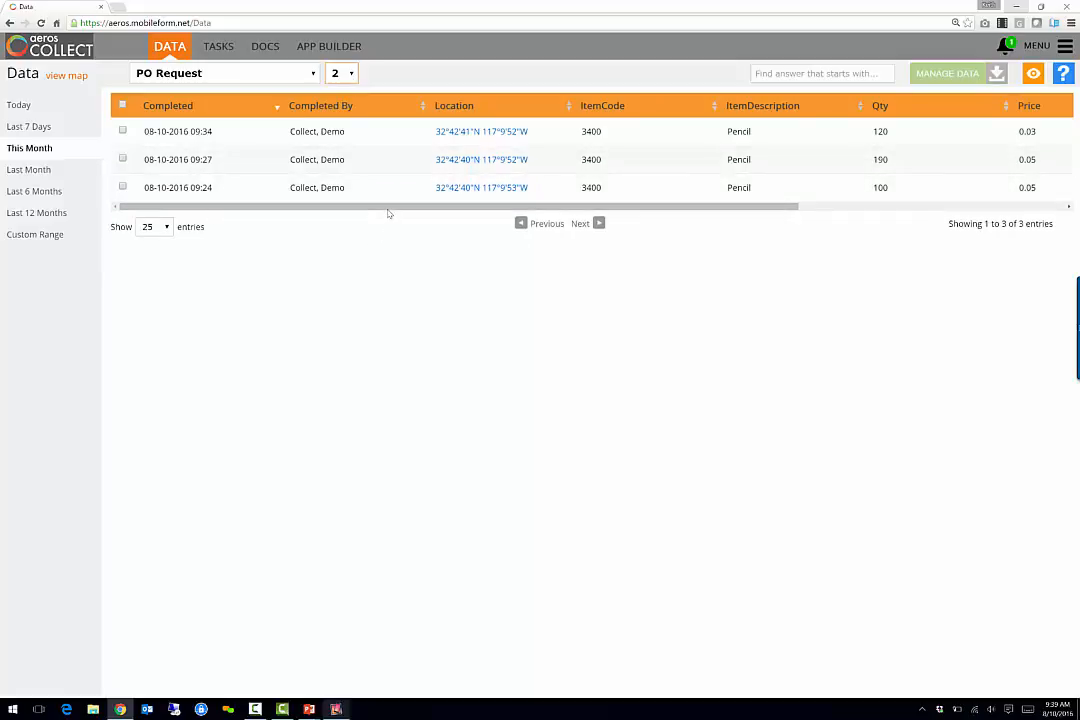
drag(431, 208, 813, 214)
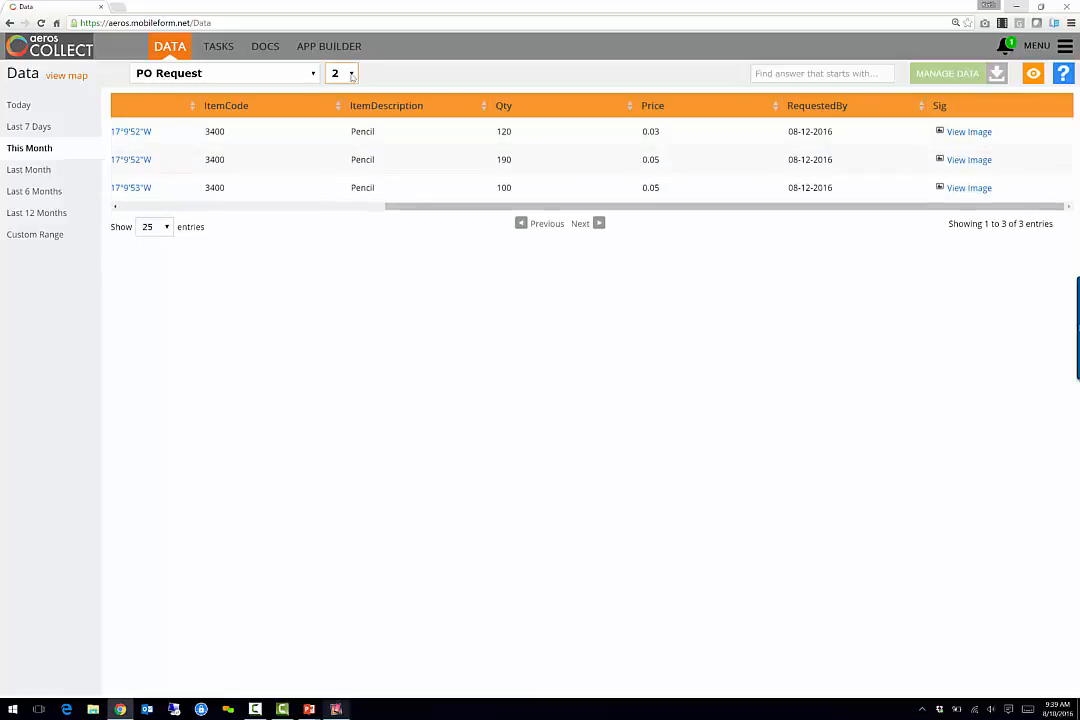
View the PO Request entries captured with form version 1
click(341, 74)
click(345, 104)
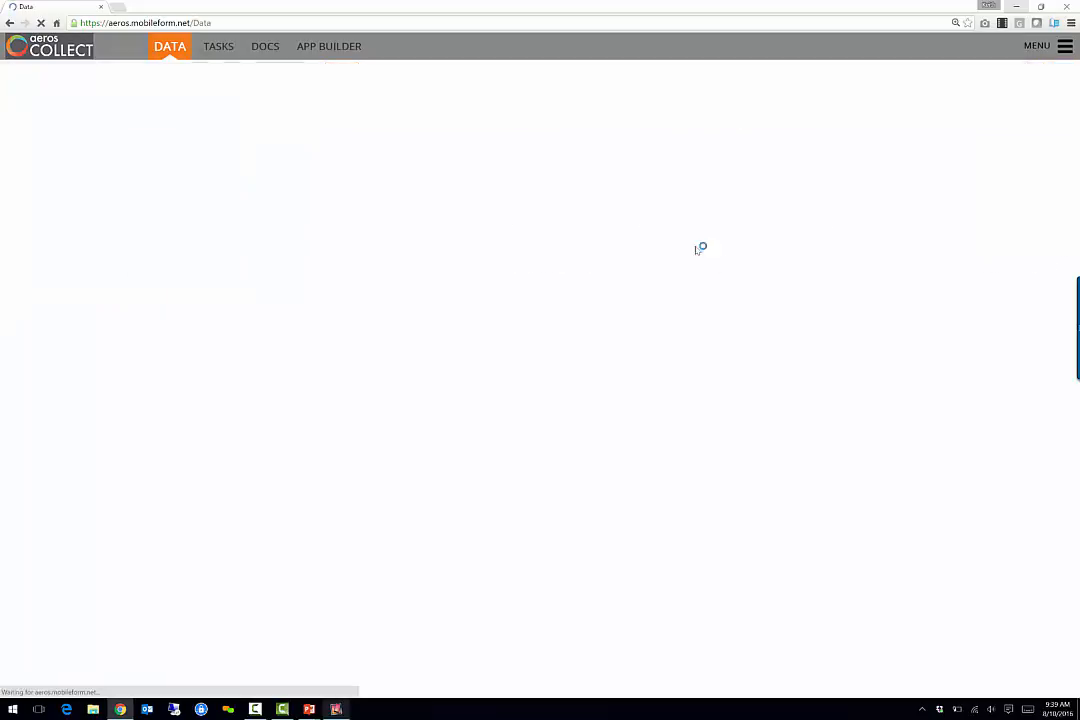
click(875, 151)
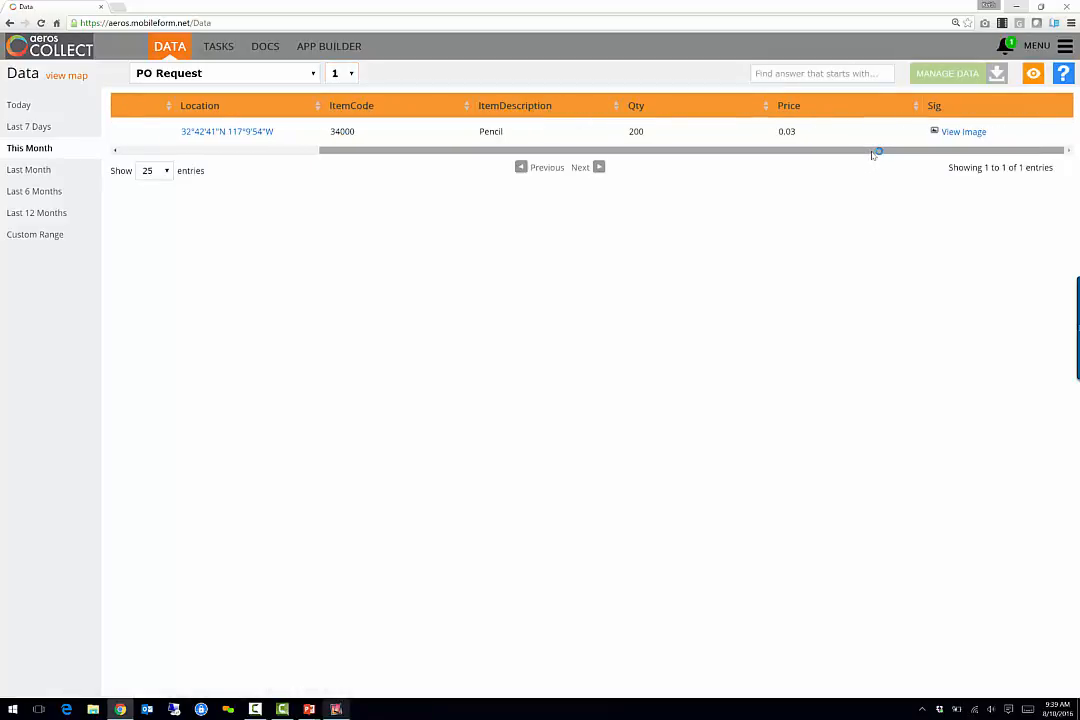
Switch the PO Request data back to version 2 and select all its entries
click(352, 74)
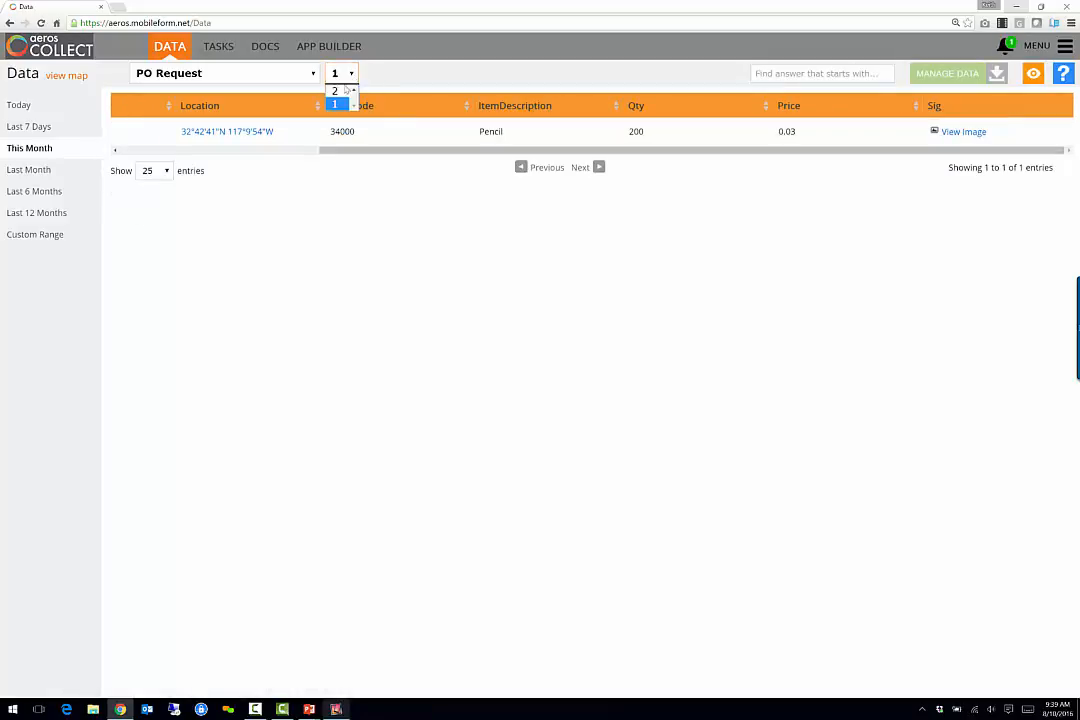
click(342, 91)
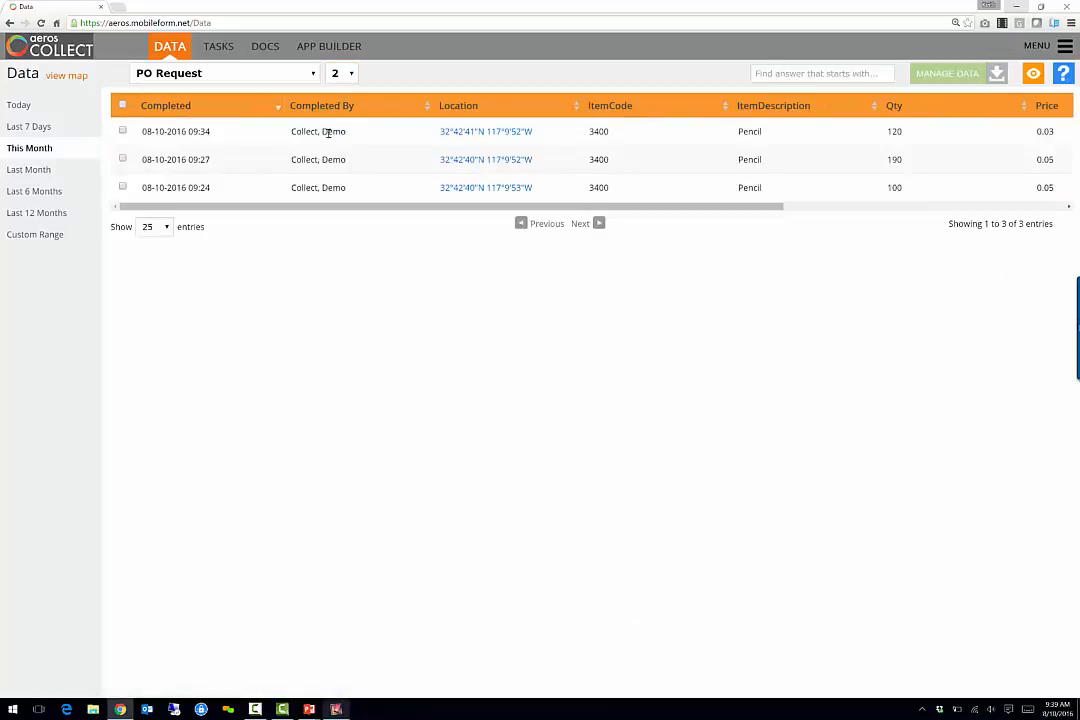
click(122, 106)
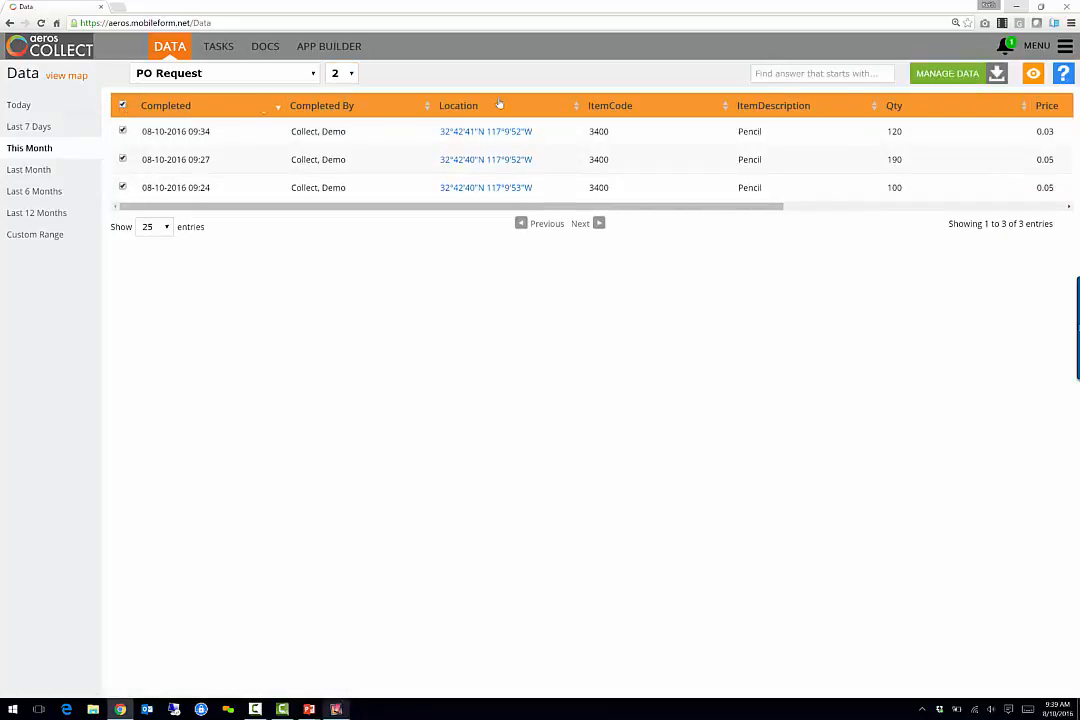